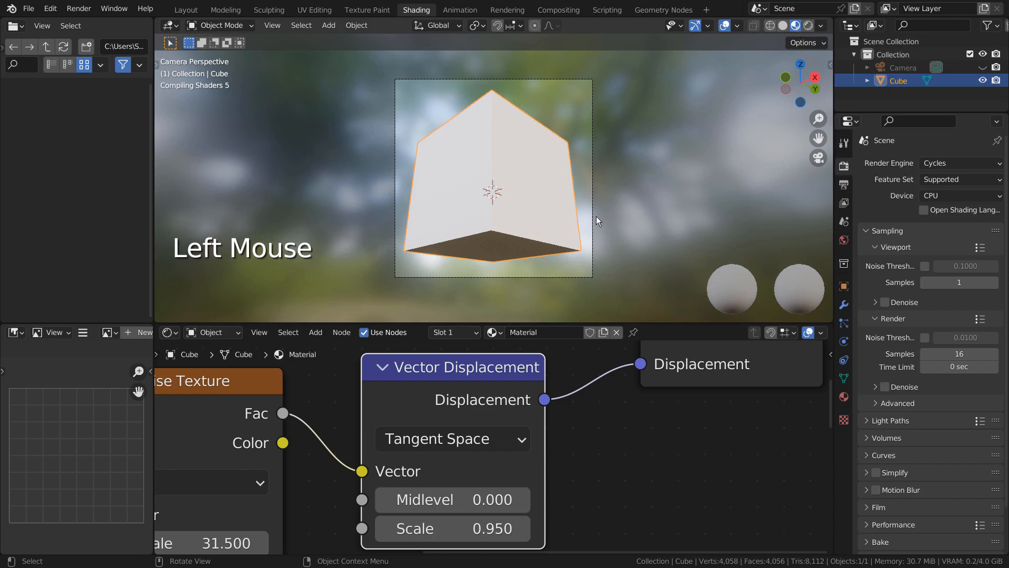
Step: Show the cube in rendered viewport shading and set the Vector Displacement node's Scale to 0
{"action": "scroll", "coordinate": [615, 214], "scroll_direction": "up", "scroll_amount": 2}
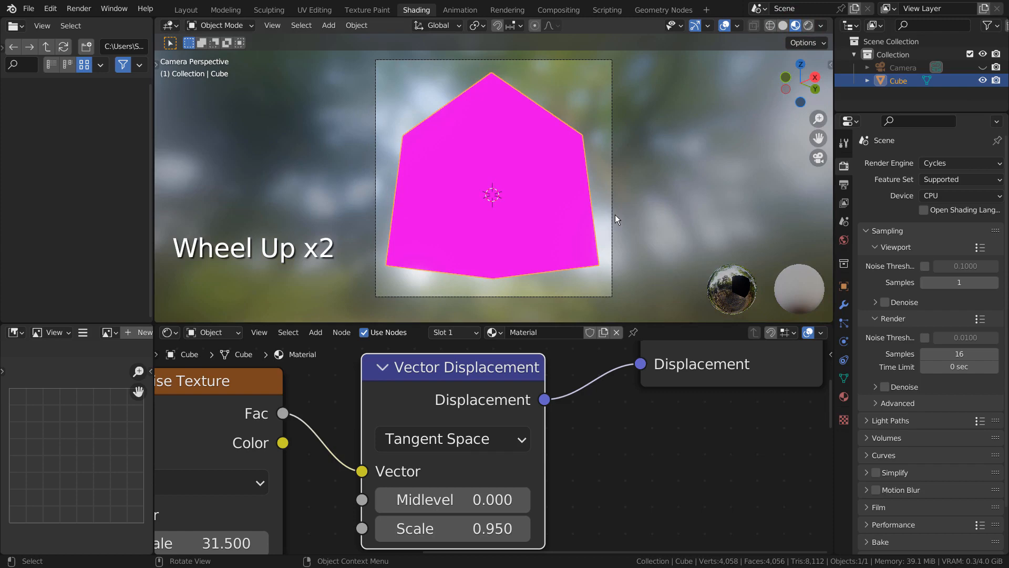
{"action": "scroll", "coordinate": [615, 215], "scroll_direction": "up", "scroll_amount": 1}
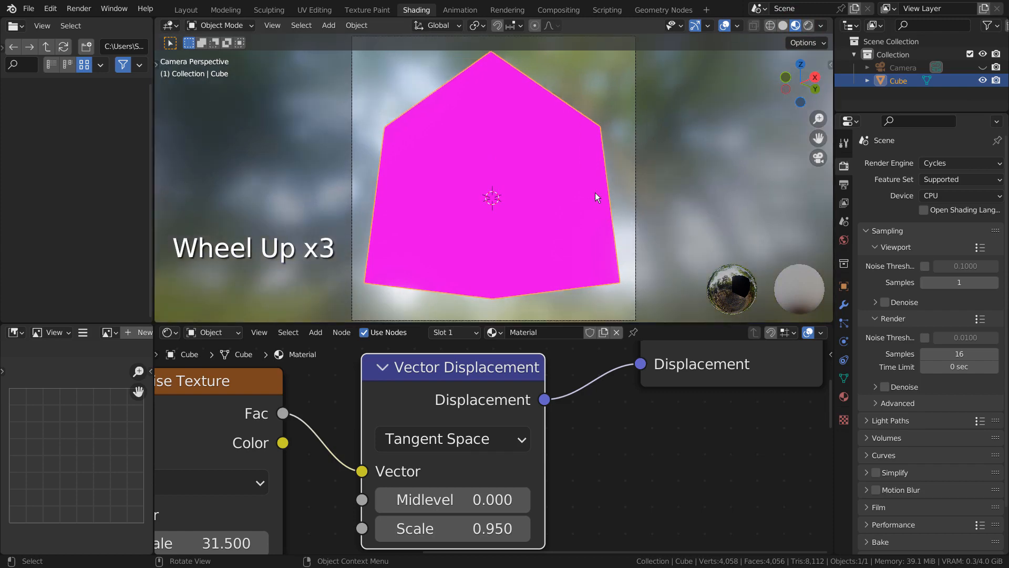
{"action": "left_click", "coordinate": [808, 25]}
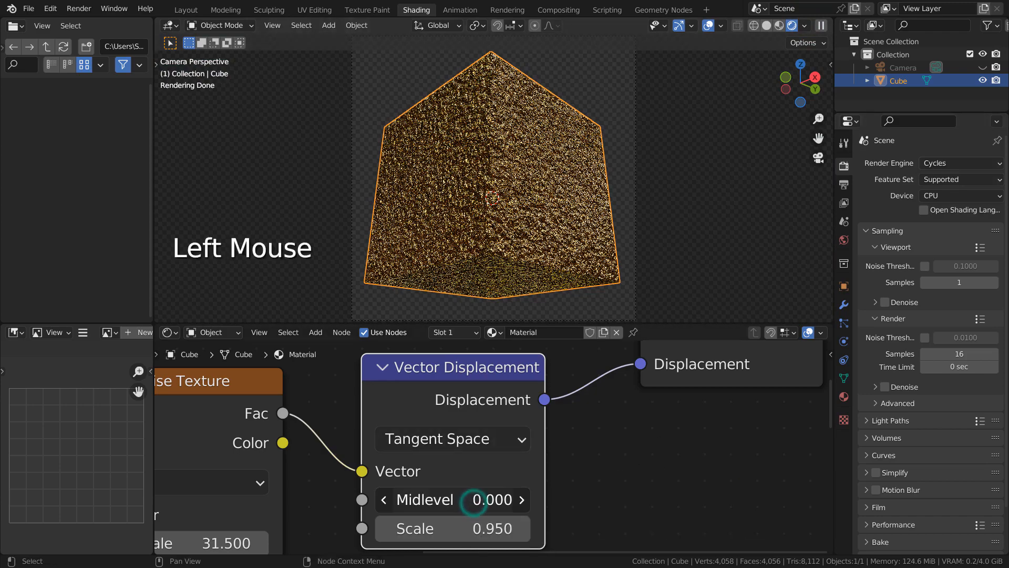
{"action": "left_click_drag", "start_coordinate": [473, 502], "coordinate": [568, 502]}
{"action": "left_click_drag", "start_coordinate": [641, 502], "coordinate": [300, 529]}
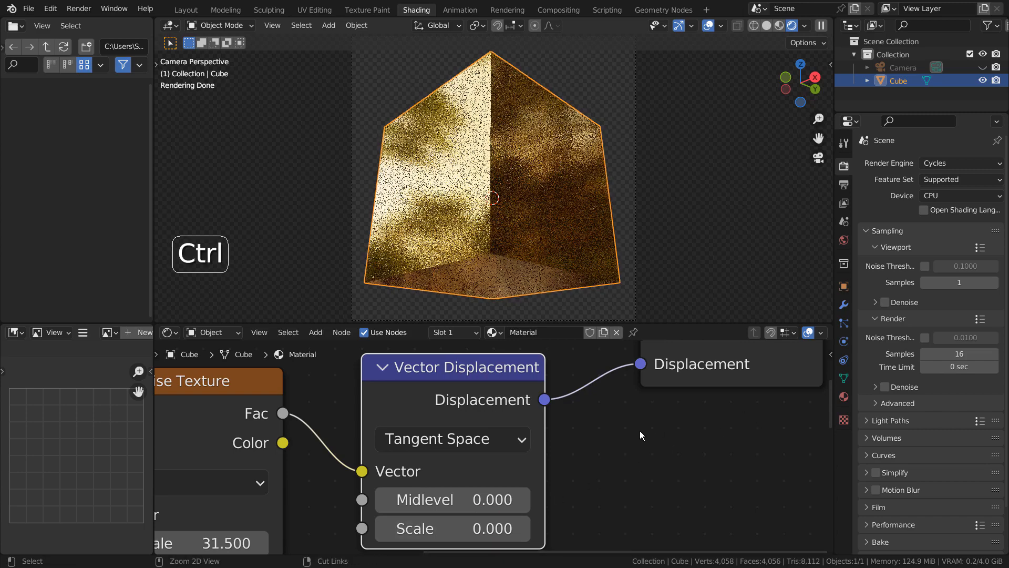
Step: View the cube outside the camera perspective in solid shading
{"action": "middle_click_drag", "start_coordinate": [714, 193], "coordinate": [834, 6]}
{"action": "scroll", "coordinate": [695, 220], "scroll_direction": "down", "scroll_amount": 3}
{"action": "left_click", "coordinate": [765, 25]}
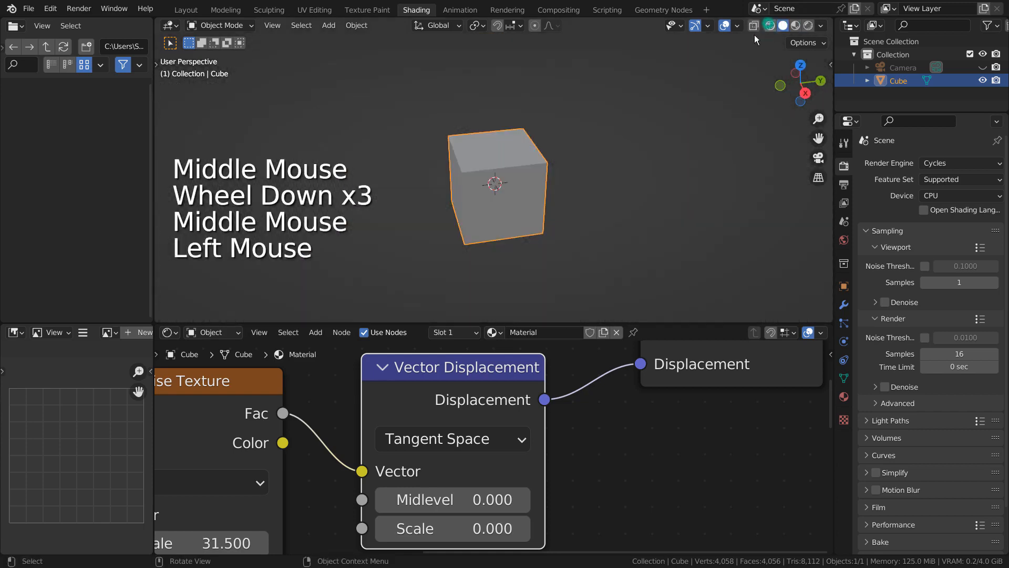
{"action": "mouse_move", "coordinate": [715, 105]}
{"action": "middle_mouse_down"}
{"action": "mouse_move", "coordinate": [673, 181]}
{"action": "mouse_move", "coordinate": [663, 116]}
{"action": "mouse_move", "coordinate": [595, 188]}
{"action": "middle_mouse_up"}
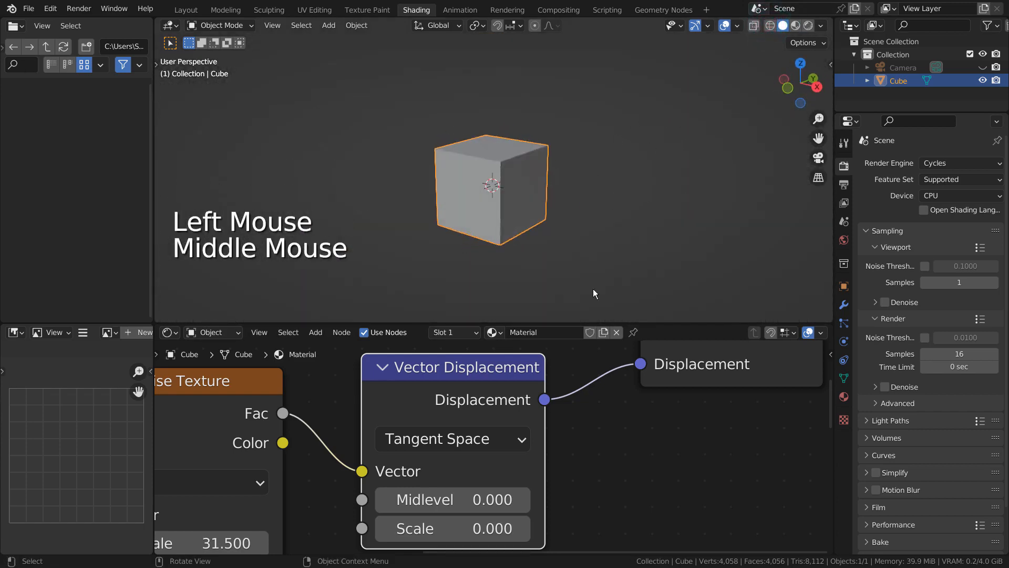
Step: Maximize the node editor and move the Noise Texture and Vector Displacement nodes slightly down
{"action": "left_click", "coordinate": [622, 447]}
{"action": "key", "text": "ctrl+space"}
{"action": "scroll", "coordinate": [676, 410], "scroll_direction": "down", "scroll_amount": 4}
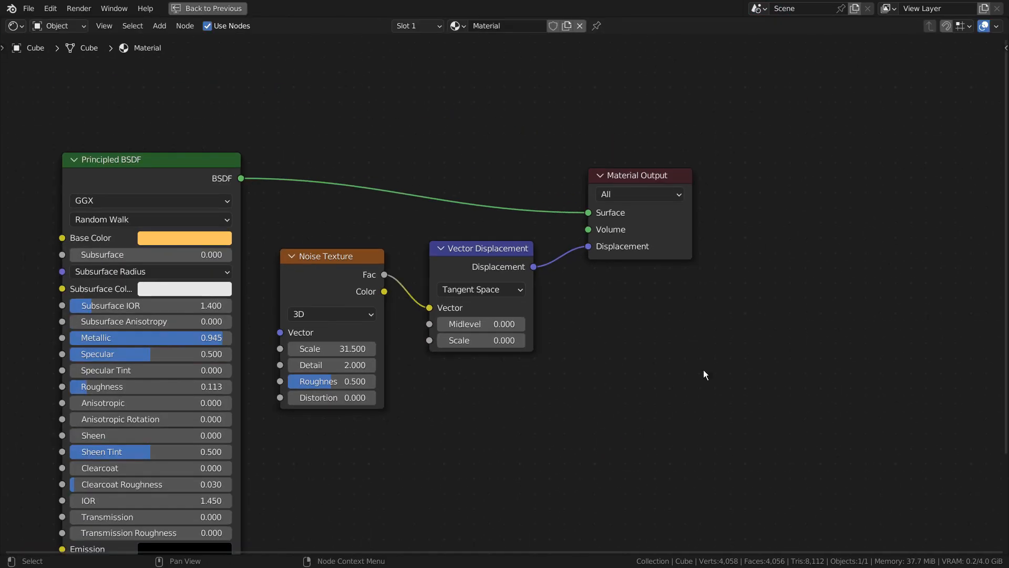
{"action": "key", "text": "Home"}
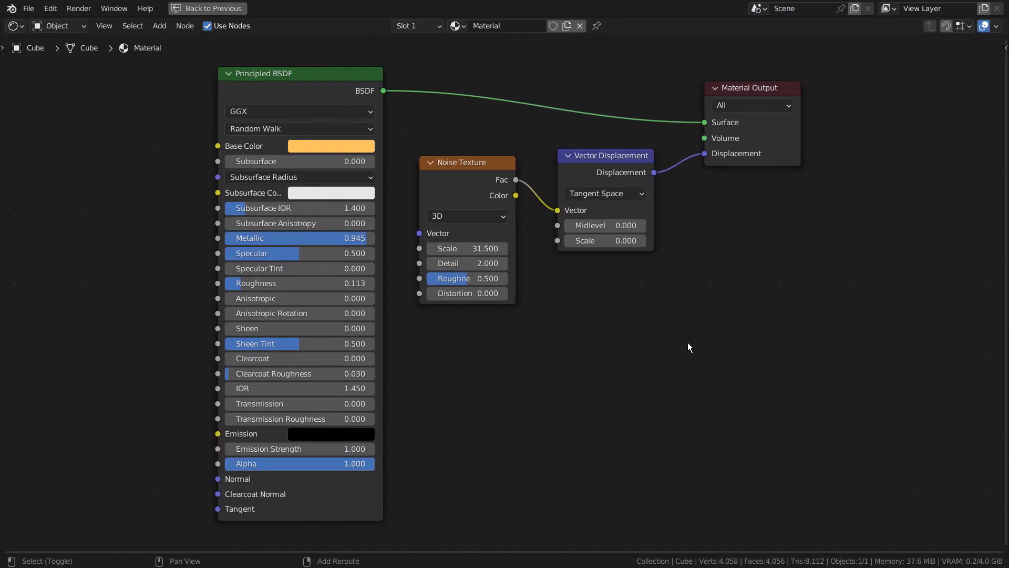
{"action": "middle_click_drag", "start_coordinate": [688, 343], "coordinate": [682, 336]}
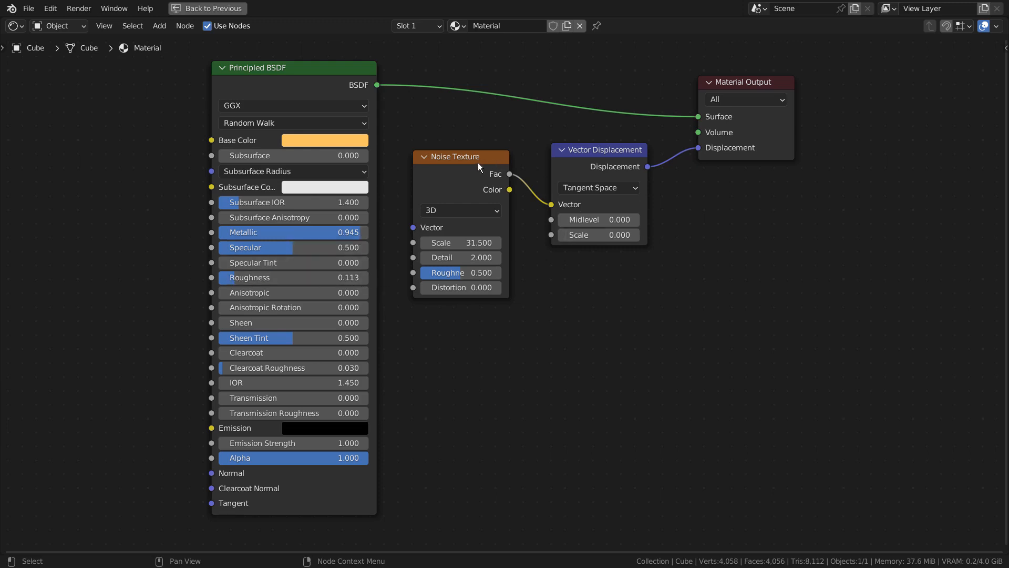
{"action": "left_click_drag", "start_coordinate": [478, 162], "coordinate": [478, 184]}
{"action": "mouse_move", "coordinate": [593, 146]}
{"action": "left_mouse_down"}
{"action": "mouse_move", "coordinate": [620, 210]}
{"action": "mouse_move", "coordinate": [607, 158]}
{"action": "left_mouse_up"}
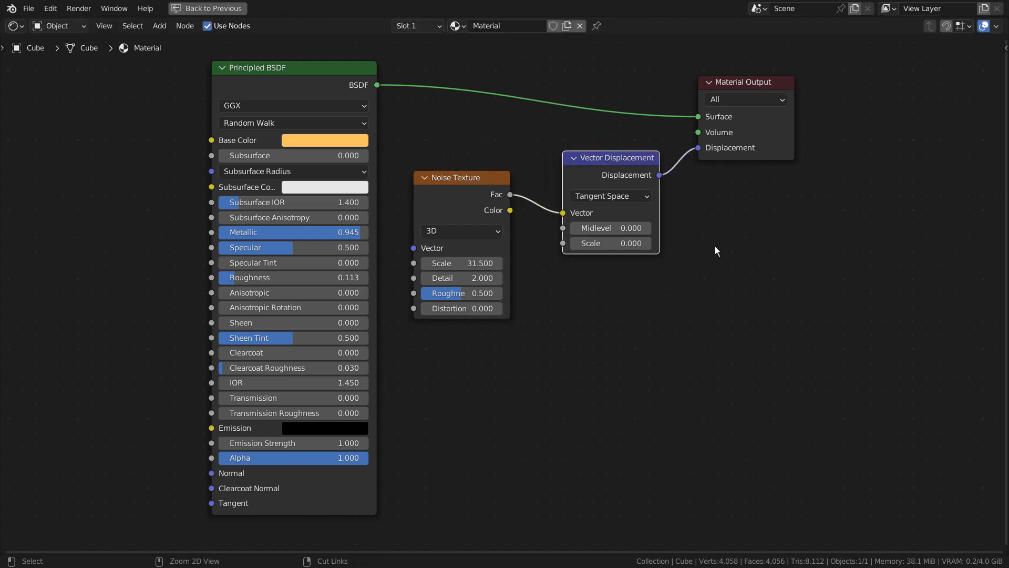
Step: Restore the full layout and inspect the cube's surface up close in rendered shading
{"action": "key", "text": "ctrl+space"}
{"action": "scroll", "coordinate": [525, 214], "scroll_direction": "up", "scroll_amount": 3}
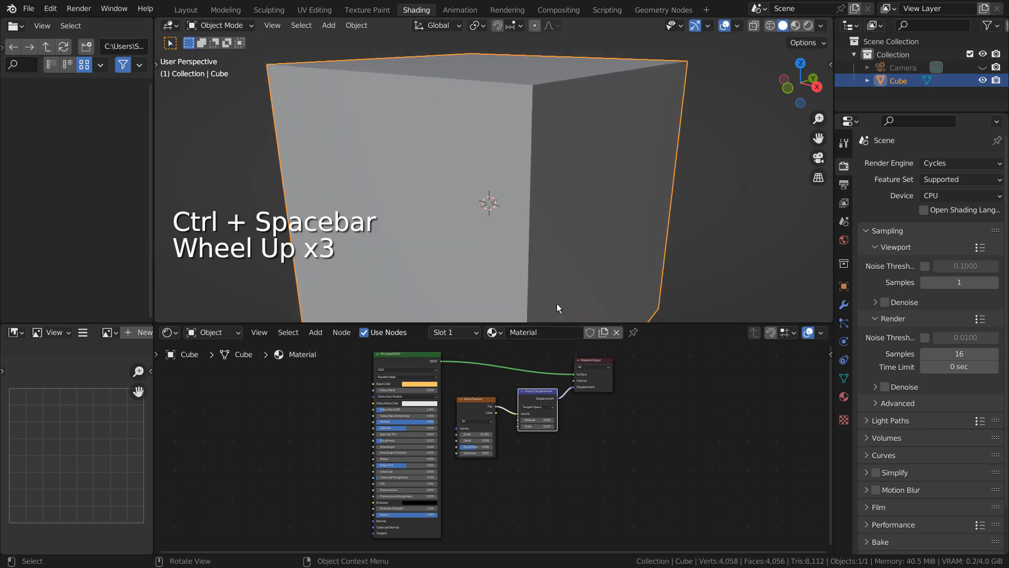
{"action": "scroll", "coordinate": [573, 271], "scroll_direction": "up", "scroll_amount": 2}
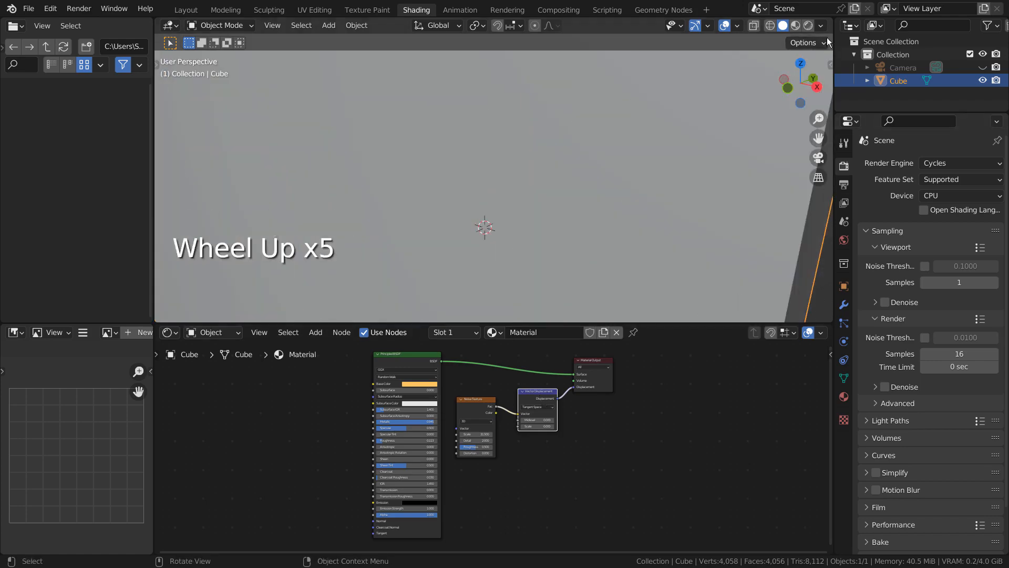
{"action": "left_click", "coordinate": [808, 25]}
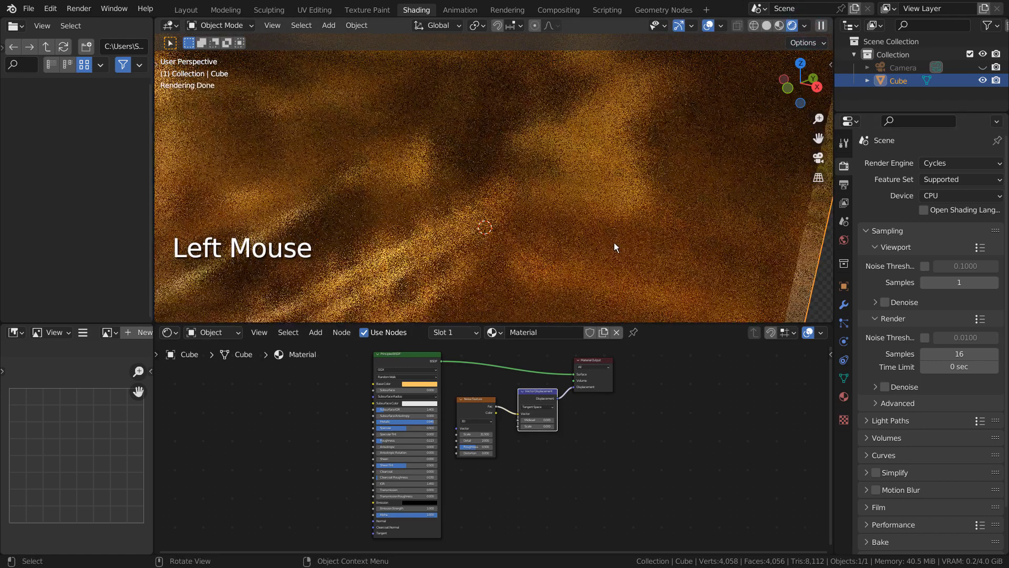
{"action": "middle_click_drag", "start_coordinate": [480, 230], "coordinate": [590, 219]}
{"action": "scroll", "coordinate": [590, 219], "scroll_direction": "down", "scroll_amount": 2}
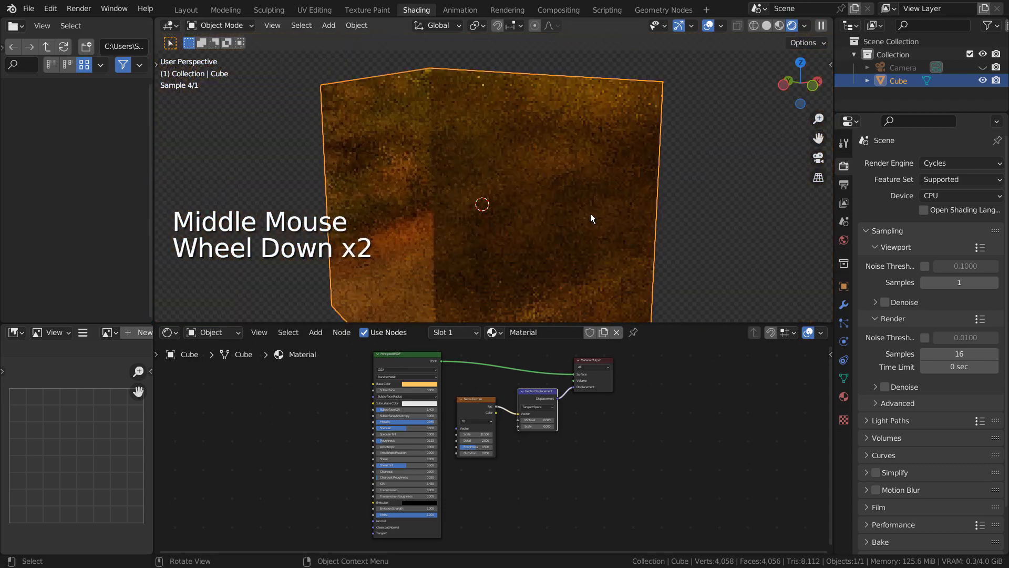
{"action": "key", "text": "KP_Decimal"}
{"action": "middle_click_drag", "start_coordinate": [381, 206], "coordinate": [511, 198]}
{"action": "scroll", "coordinate": [553, 114], "scroll_direction": "up", "scroll_amount": 2}
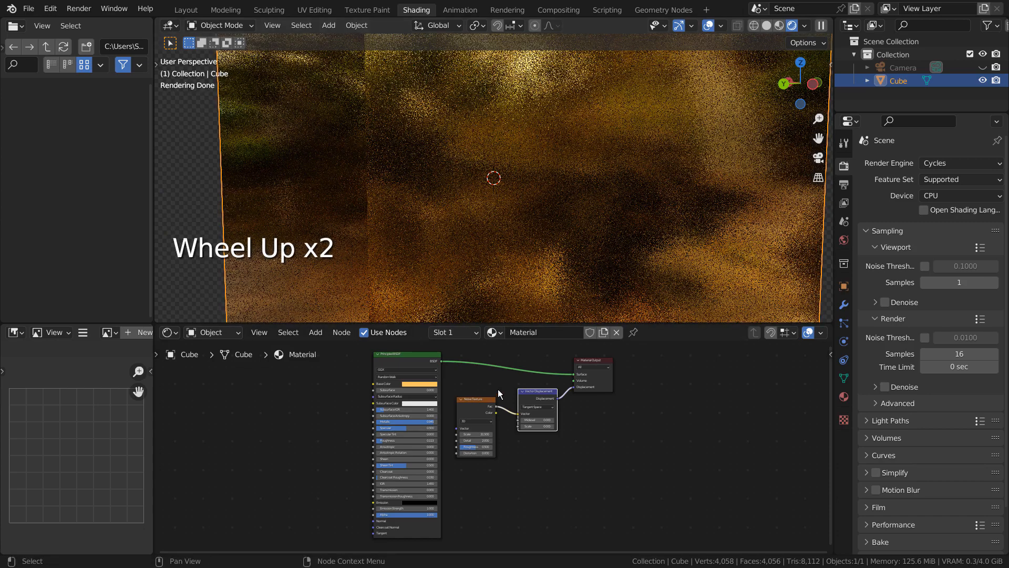
Step: Try Noise Texture Scale values of 47.9 and -15.7, undoing each change
{"action": "scroll", "coordinate": [501, 422], "scroll_direction": "up", "scroll_amount": 6}
{"action": "middle_click_drag", "start_coordinate": [500, 421], "coordinate": [476, 467], "text": "shift"}
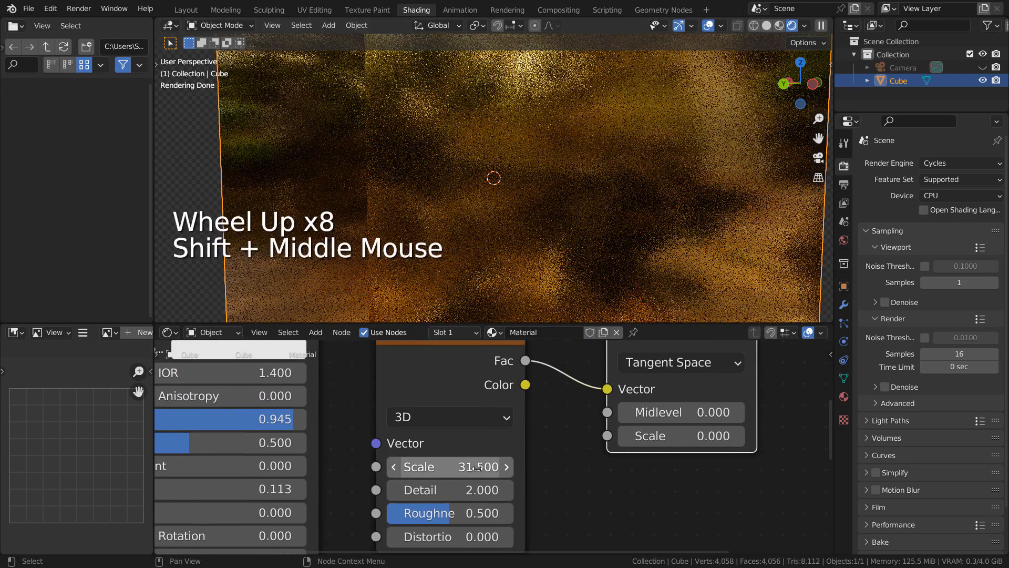
{"action": "left_click_drag", "start_coordinate": [476, 468], "coordinate": [559, 472]}
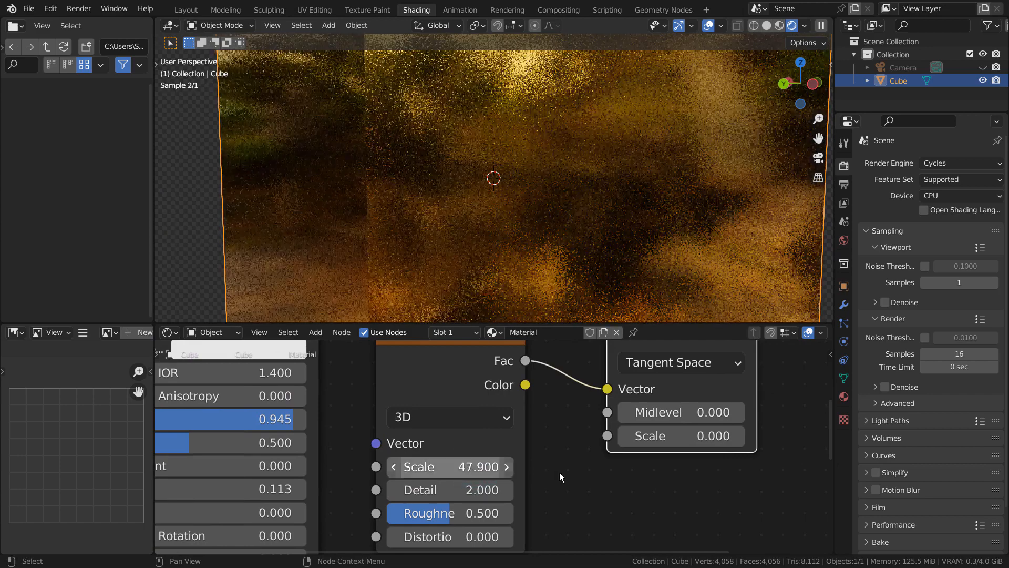
{"action": "scroll", "coordinate": [647, 233], "scroll_direction": "down", "scroll_amount": 2}
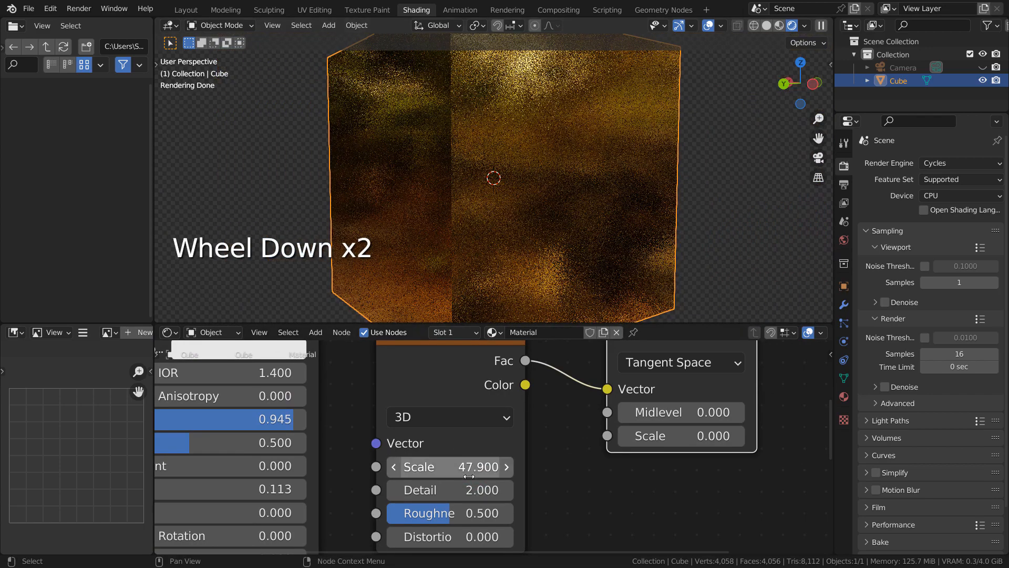
{"action": "key", "text": "ctrl+z"}
{"action": "left_click_drag", "start_coordinate": [451, 467], "coordinate": [492, 467]}
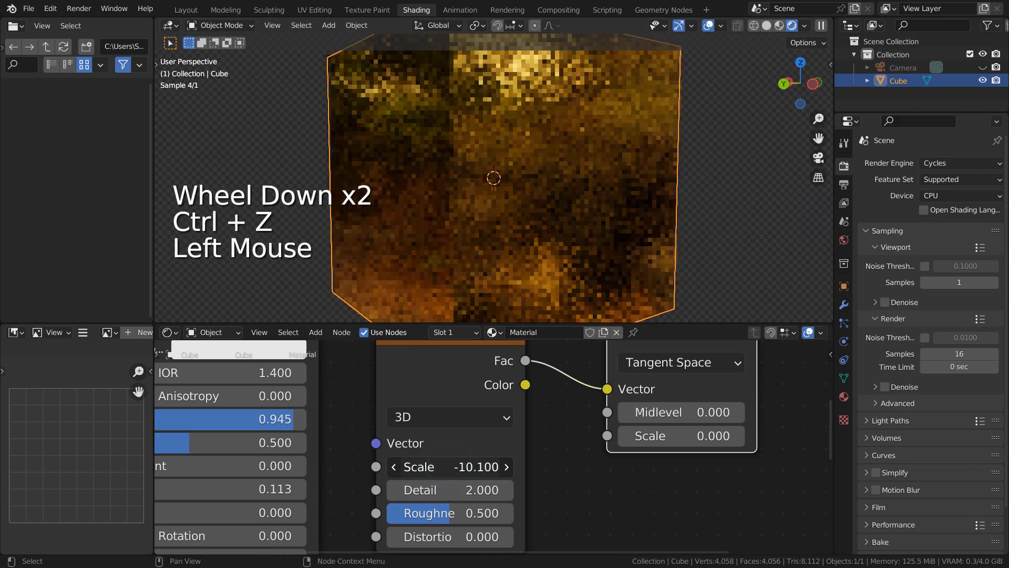
{"action": "mouse_move", "coordinate": [377, 466]}
{"action": "left_mouse_down"}
{"action": "mouse_move", "coordinate": [348, 466]}
{"action": "mouse_move", "coordinate": [368, 467]}
{"action": "left_mouse_up"}
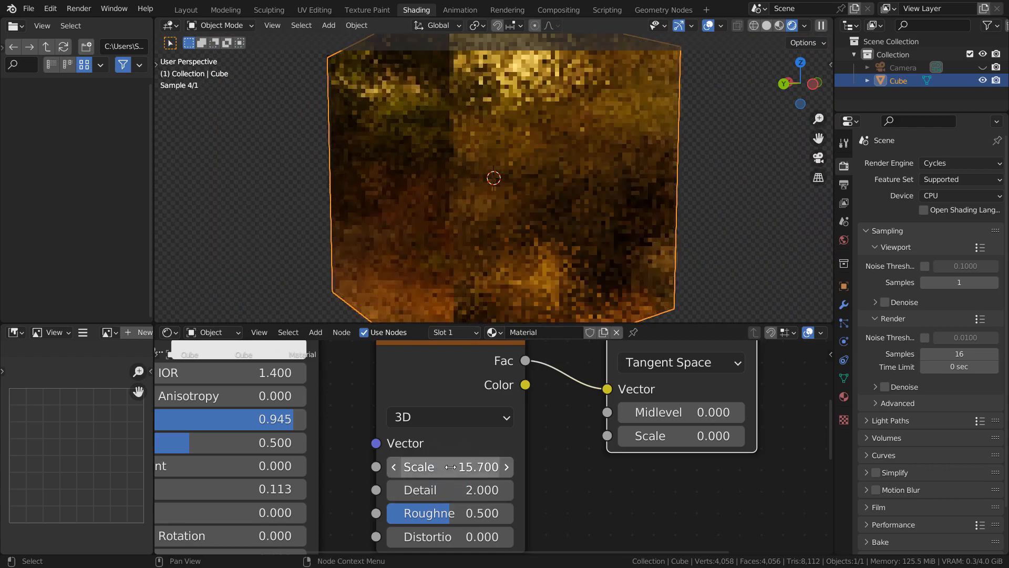
{"action": "key", "text": "ctrl+z"}
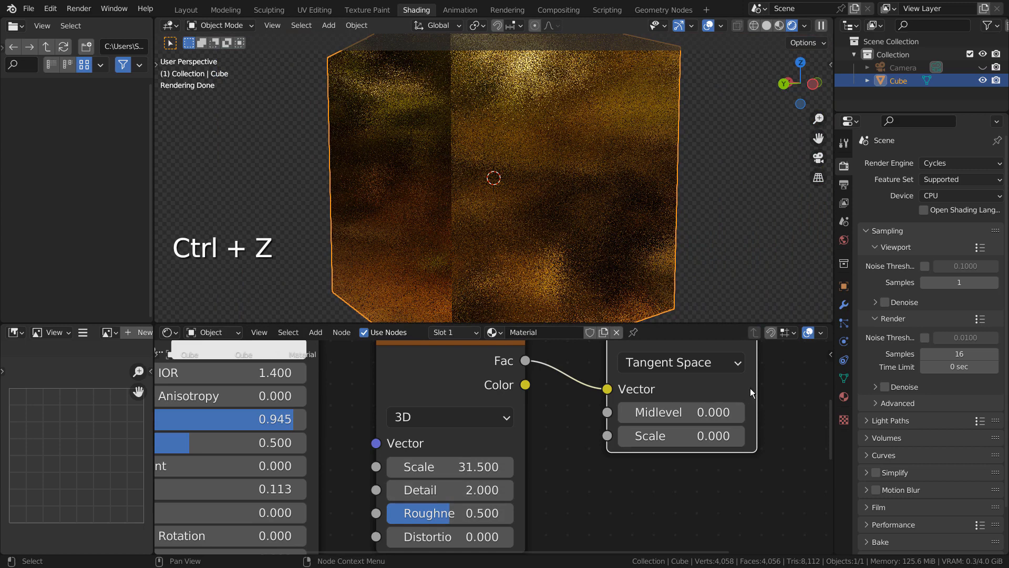
Step: Toggle muting on the Vector Displacement node to compare the material, leaving the node muted
{"action": "middle_click_drag", "start_coordinate": [752, 393], "coordinate": [520, 482], "text": "shift"}
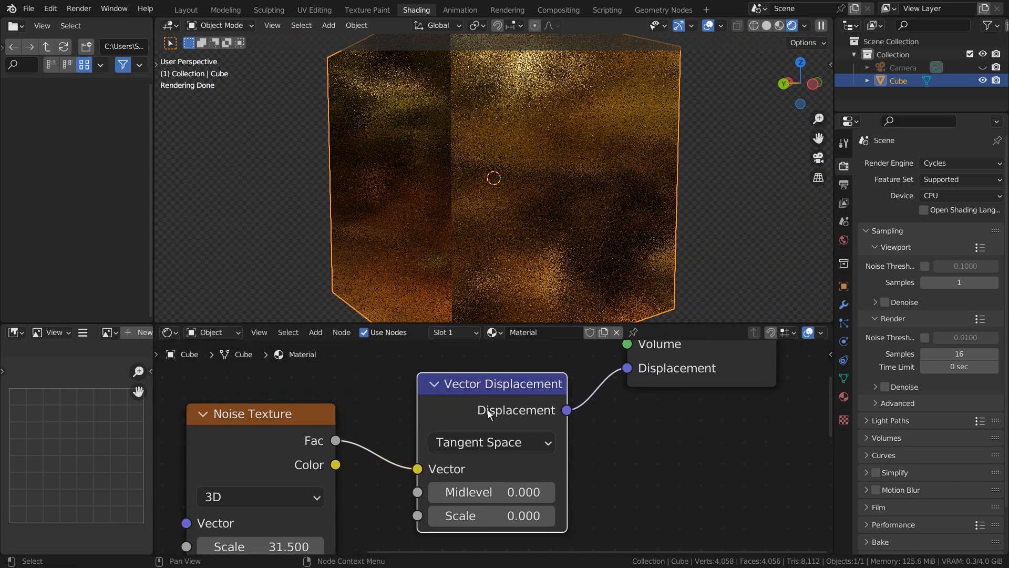
{"action": "key", "text": "m"}
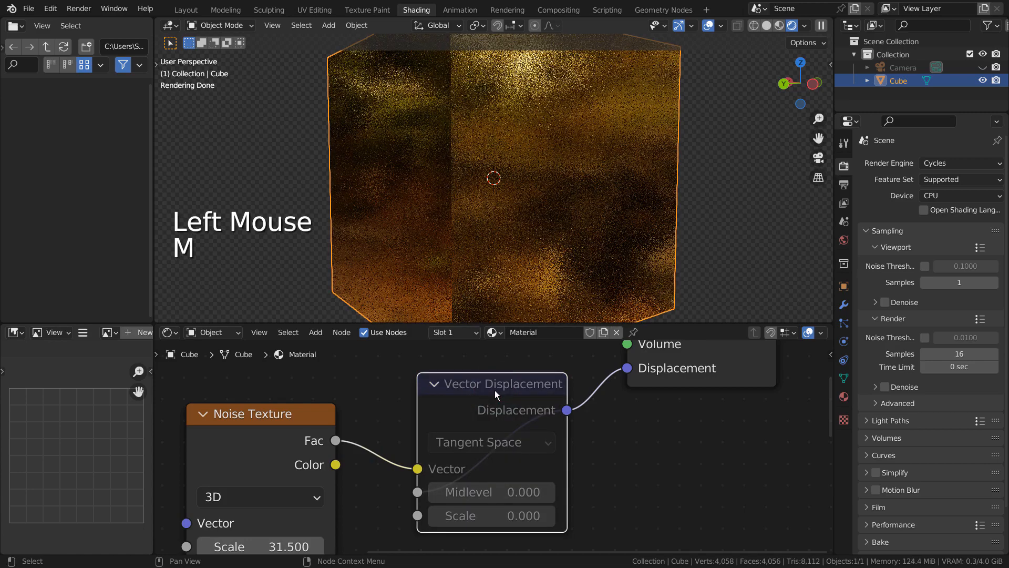
{"action": "key", "text": "m"}
{"action": "key", "text": "m"}
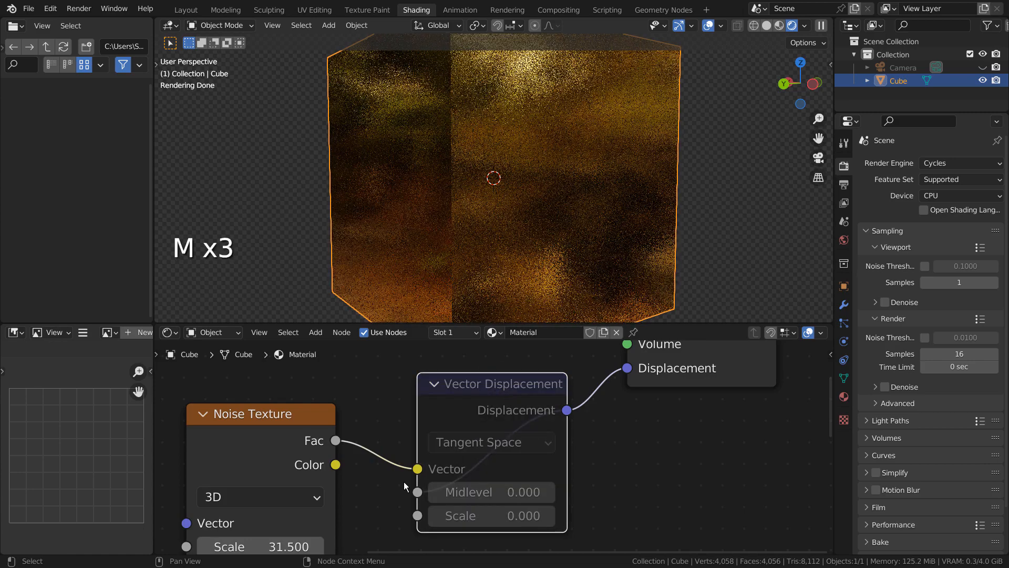
Step: Undo the Noise Texture Scale adjustment and unmute the Vector Displacement node
{"action": "middle_click_drag", "start_coordinate": [404, 481], "coordinate": [496, 424], "text": "shift"}
{"action": "left_click_drag", "start_coordinate": [379, 494], "coordinate": [378, 494]}
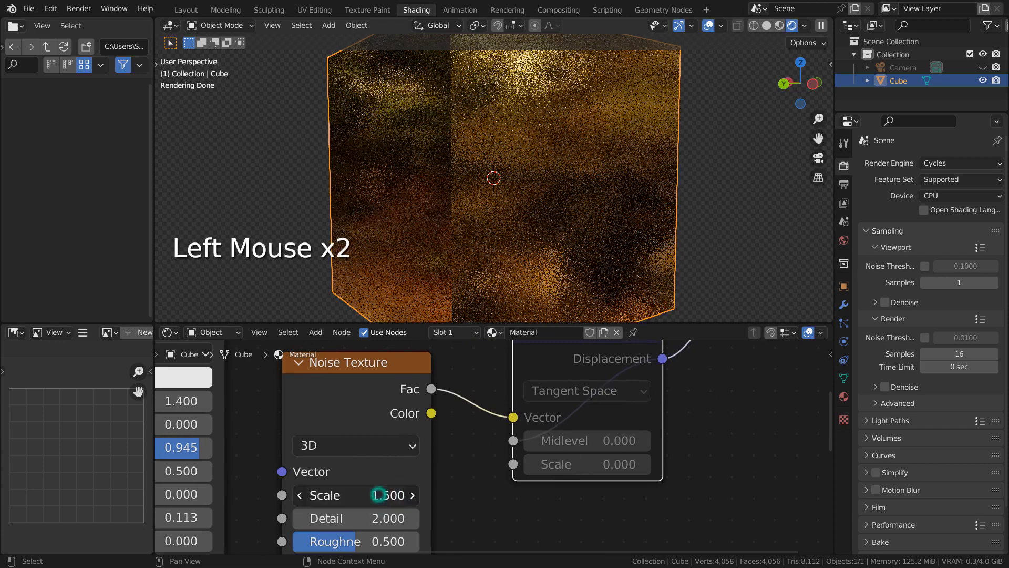
{"action": "key", "text": "ctrl+z"}
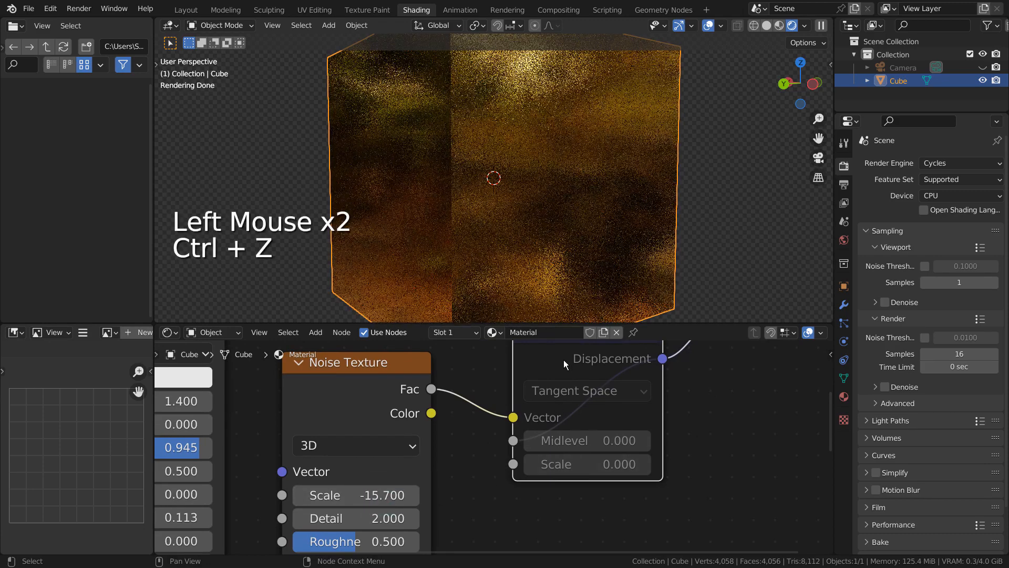
{"action": "left_click", "coordinate": [563, 359]}
{"action": "key", "text": "n"}
{"action": "key", "text": "n"}
{"action": "key", "text": "m"}
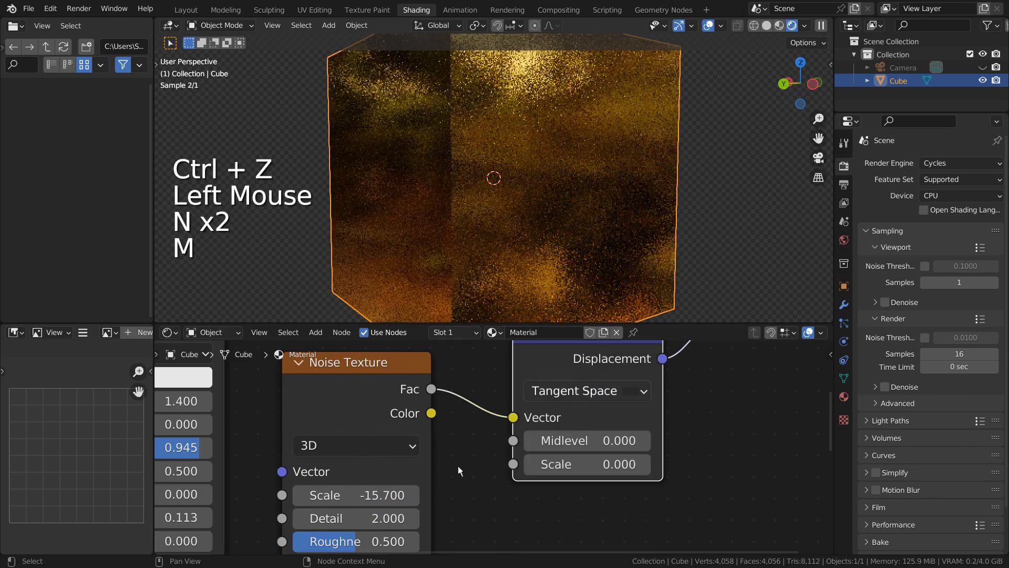
Step: Try the Vector Displacement node in Object Space and World Space, testing its Scale in each
{"action": "scroll", "coordinate": [694, 418], "scroll_direction": "down", "scroll_amount": 2}
{"action": "middle_click_drag", "start_coordinate": [705, 416], "coordinate": [646, 459], "text": "shift"}
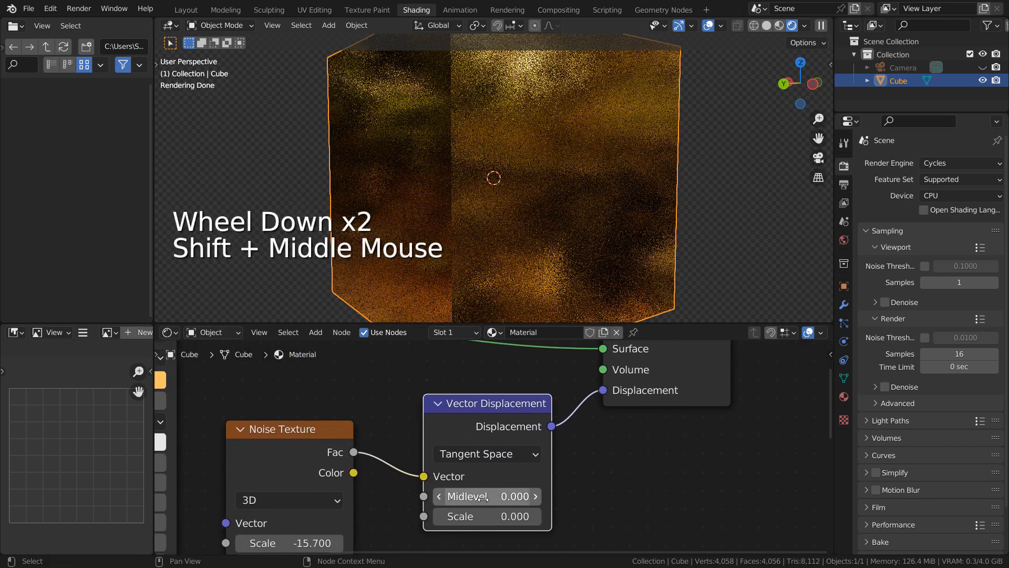
{"action": "left_click", "coordinate": [500, 455]}
{"action": "left_click", "coordinate": [512, 492]}
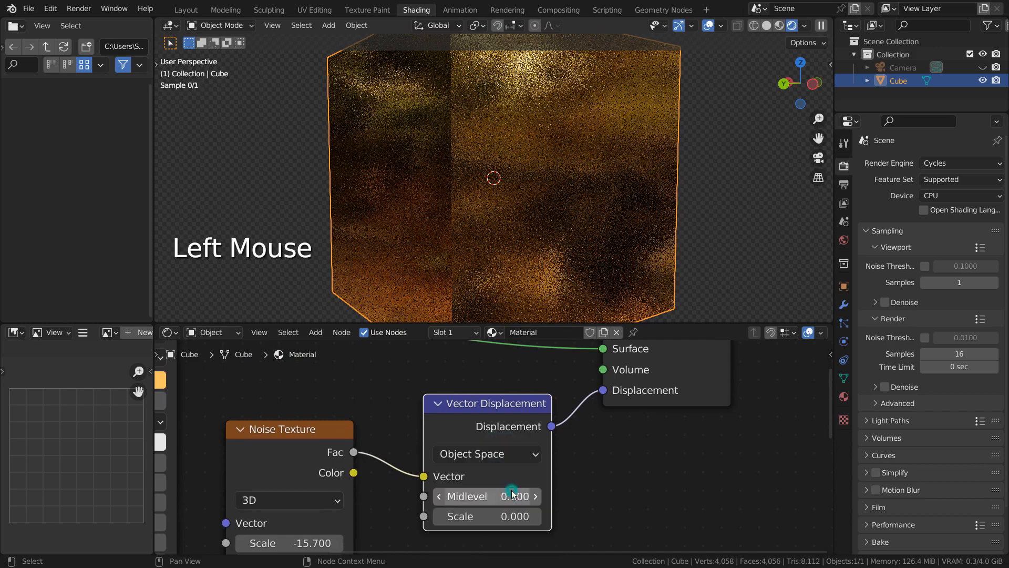
{"action": "mouse_move", "coordinate": [480, 510]}
{"action": "left_mouse_down"}
{"action": "mouse_move", "coordinate": [498, 510]}
{"action": "mouse_move", "coordinate": [481, 510]}
{"action": "left_mouse_up"}
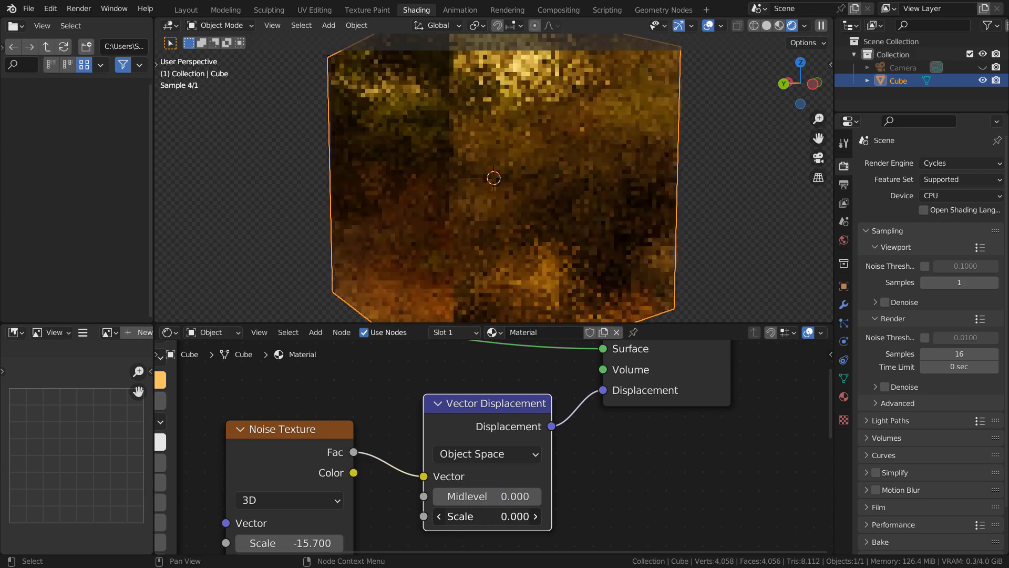
{"action": "left_click", "coordinate": [497, 455]}
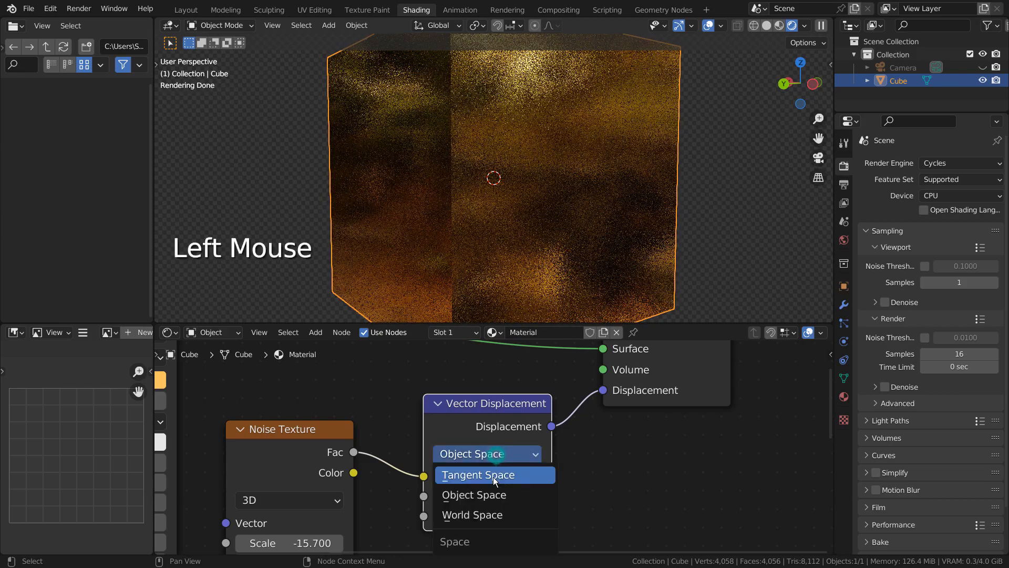
{"action": "left_click", "coordinate": [494, 513]}
{"action": "mouse_move", "coordinate": [486, 516]}
{"action": "left_mouse_down"}
{"action": "mouse_move", "coordinate": [518, 517]}
{"action": "mouse_move", "coordinate": [486, 516]}
{"action": "left_mouse_up"}
Step: Set the Vector Displacement node to Tangent Space with a Scale of 1.9
{"action": "left_click_drag", "start_coordinate": [510, 456], "coordinate": [509, 472]}
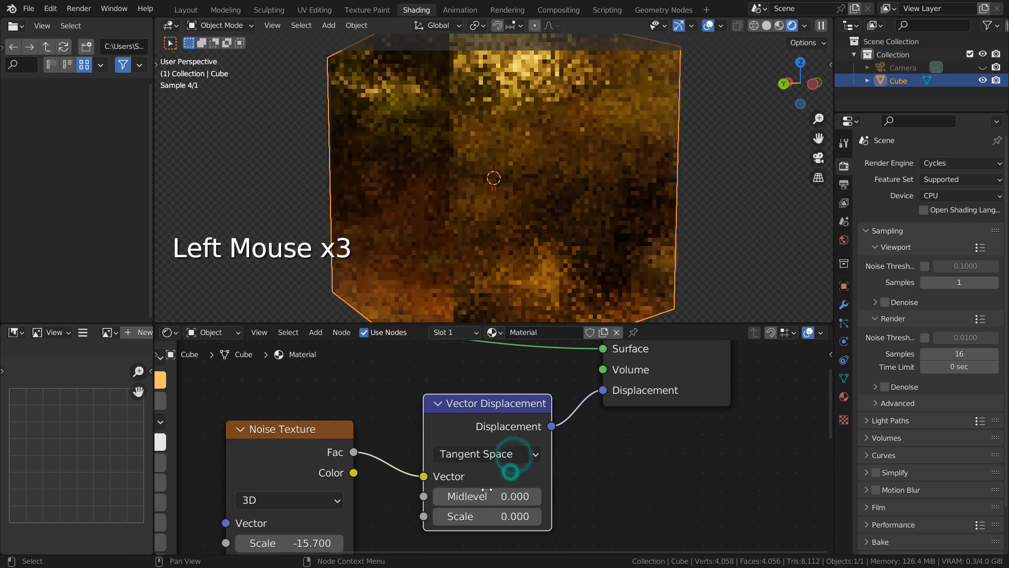
{"action": "mouse_move", "coordinate": [462, 517]}
{"action": "left_mouse_down"}
{"action": "mouse_move", "coordinate": [480, 516]}
{"action": "mouse_move", "coordinate": [467, 516]}
{"action": "left_mouse_up"}
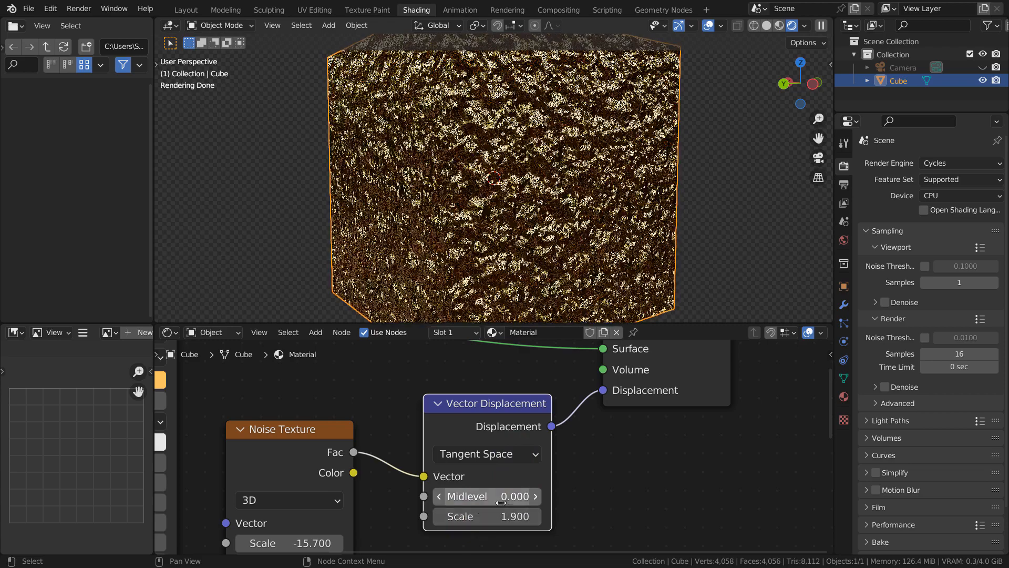
Step: Set the Noise Texture node's Scale to -0.6
{"action": "middle_click_drag", "start_coordinate": [437, 481], "coordinate": [544, 399], "text": "shift"}
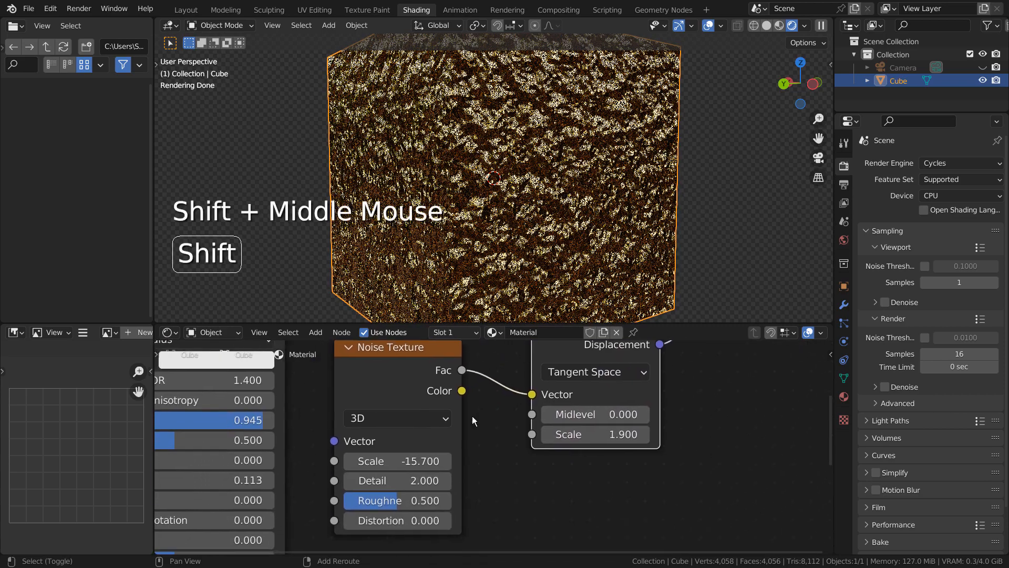
{"action": "left_click_drag", "start_coordinate": [402, 461], "coordinate": [438, 461]}
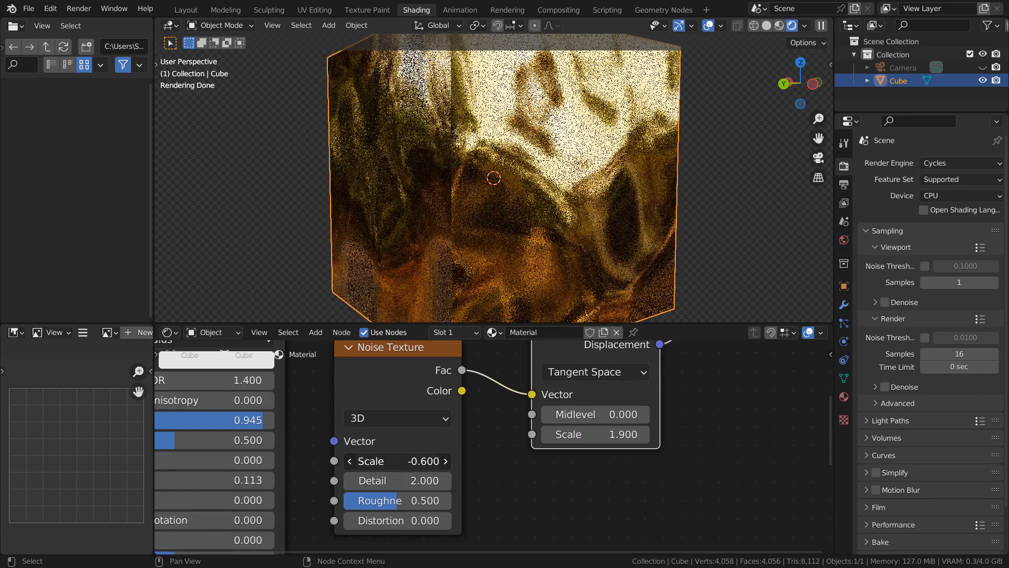
Step: Try adjusting the Vector Displacement node's Midlevel, leaving it at 0, and raise its Scale to 10.6
{"action": "mouse_move", "coordinate": [606, 213]}
{"action": "middle_mouse_down"}
{"action": "mouse_move", "coordinate": [530, 215]}
{"action": "mouse_move", "coordinate": [449, 200]}
{"action": "mouse_move", "coordinate": [431, 208]}
{"action": "mouse_move", "coordinate": [473, 231]}
{"action": "mouse_move", "coordinate": [668, 188]}
{"action": "mouse_move", "coordinate": [598, 207]}
{"action": "middle_mouse_up"}
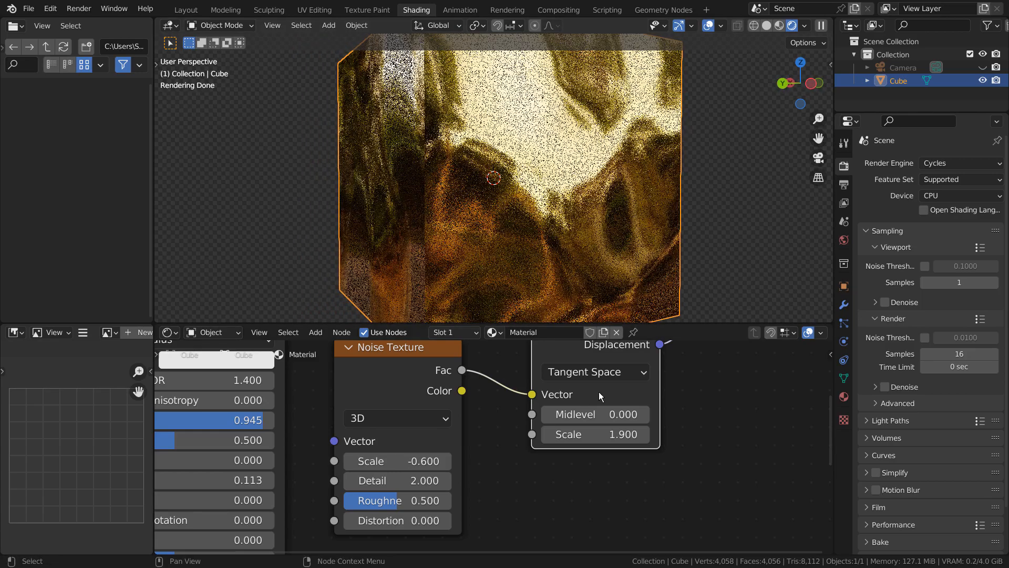
{"action": "left_click", "coordinate": [600, 415]}
{"action": "left_click_drag", "start_coordinate": [599, 415], "coordinate": [557, 414]}
{"action": "left_click_drag", "start_coordinate": [612, 434], "coordinate": [840, 435]}
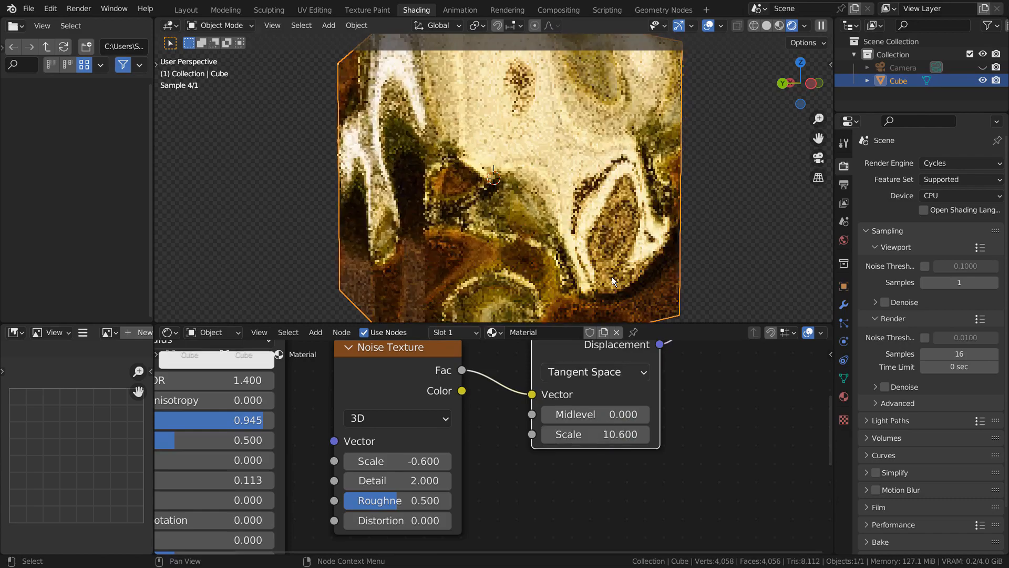
{"action": "middle_click_drag", "start_coordinate": [612, 277], "coordinate": [650, 254]}
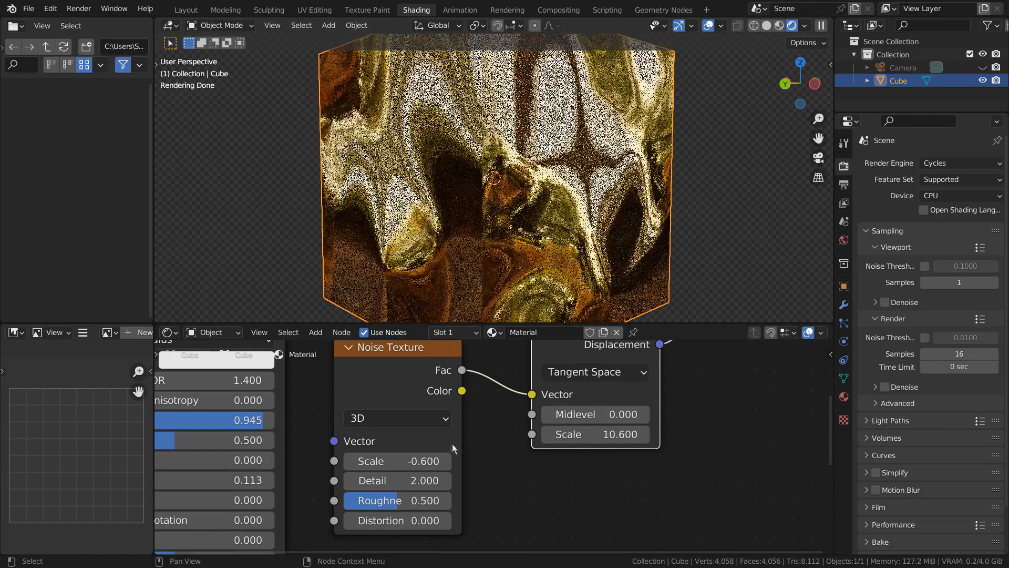
Step: Try a Noise Texture Scale of 3.8, followed by a Scale of 0.001
{"action": "mouse_move", "coordinate": [406, 461]}
{"action": "left_mouse_down"}
{"action": "mouse_move", "coordinate": [446, 461]}
{"action": "mouse_move", "coordinate": [406, 462]}
{"action": "left_mouse_up"}
{"action": "double_click", "coordinate": [406, 462]}
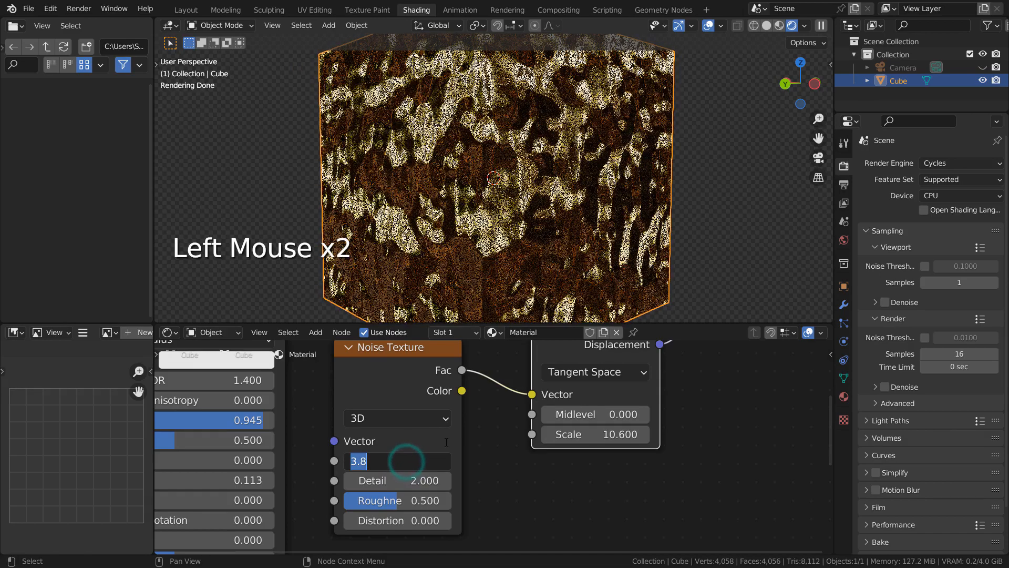
{"action": "type", "text": ".001"}
{"action": "key", "text": "Return"}
{"action": "left_click", "coordinate": [455, 437]}
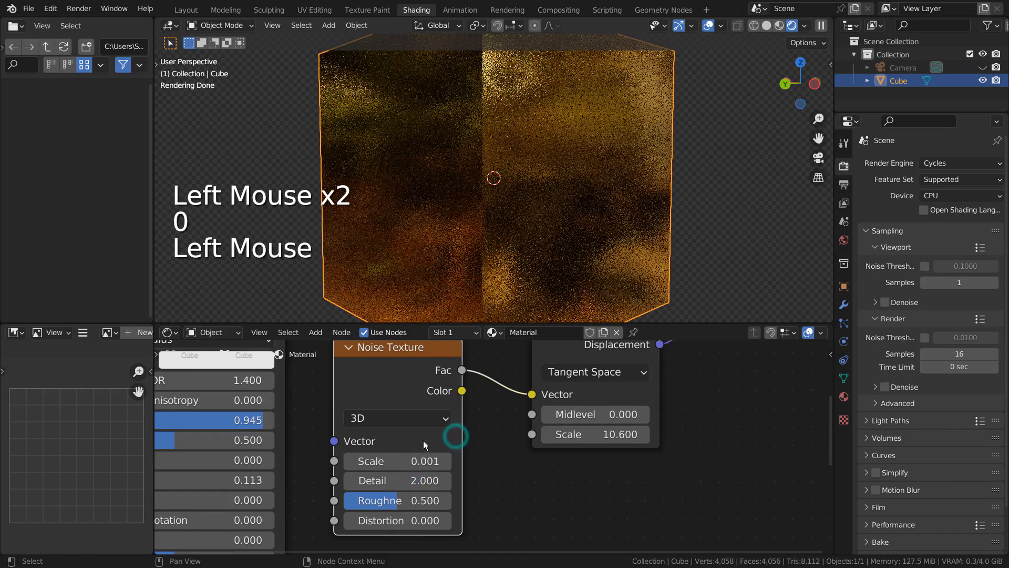
Step: Set the Noise Texture Scale to 0.1 and fine-tune it up to 0.34, checking another side of the cube
{"action": "double_click", "coordinate": [400, 457]}
{"action": "type", "text": ".1"}
{"action": "key", "text": "Return"}
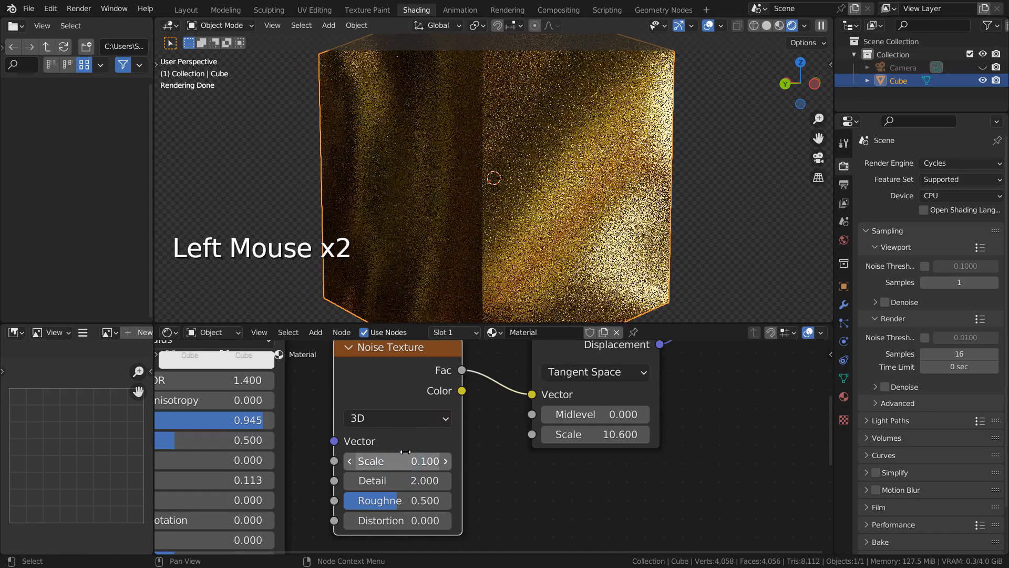
{"action": "mouse_move", "coordinate": [399, 461]}
{"action": "left_mouse_down", "text": "shift"}
{"action": "mouse_move", "coordinate": [482, 461]}
{"action": "mouse_move", "coordinate": [416, 461]}
{"action": "left_mouse_up", "text": "shift"}
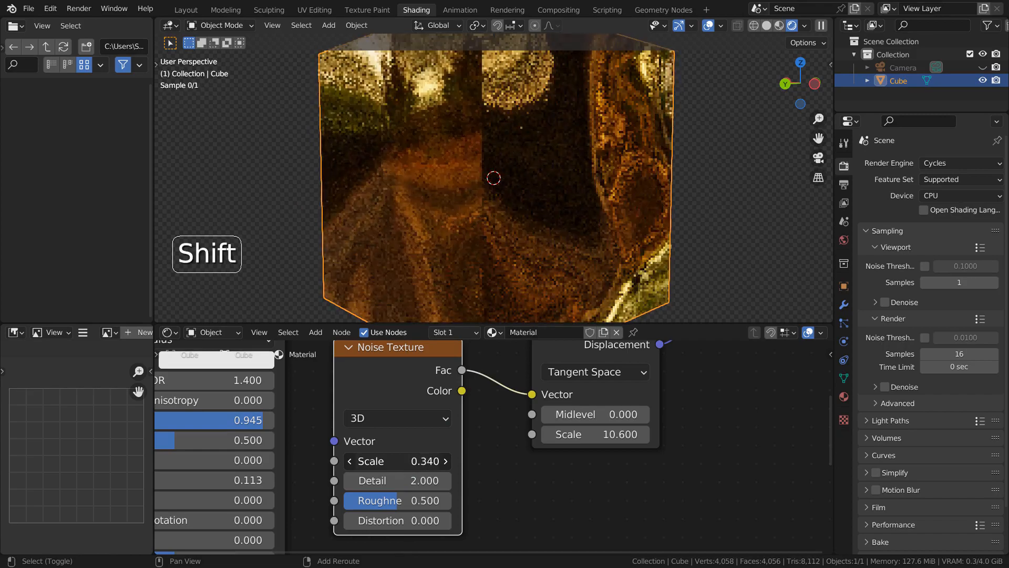
{"action": "middle_click_drag", "start_coordinate": [631, 183], "coordinate": [215, 175]}
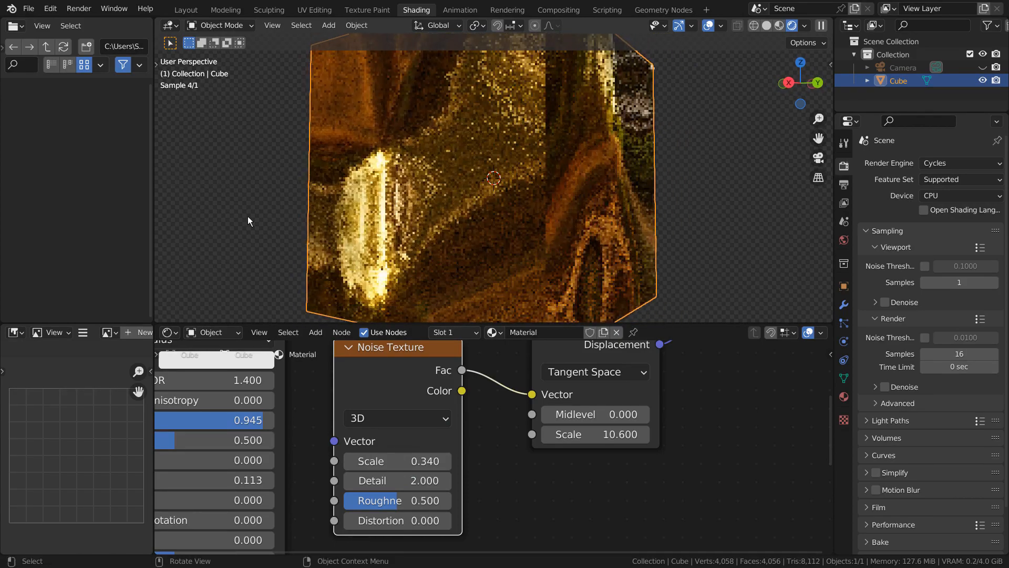
Step: Try extreme values, with the Vector Displacement Scale at 89.8 and the Noise Texture Scale at 11.14
{"action": "left_click_drag", "start_coordinate": [605, 434], "coordinate": [840, 434]}
{"action": "left_click_drag", "start_coordinate": [395, 461], "coordinate": [622, 460]}
{"action": "middle_click_drag", "start_coordinate": [522, 223], "coordinate": [558, 203]}
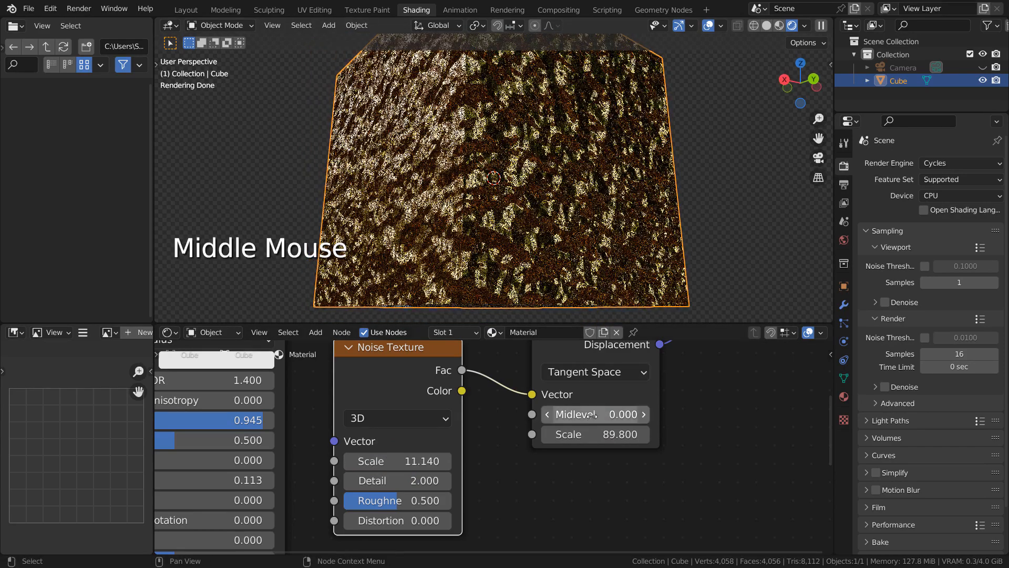
Step: Reduce the Vector Displacement Scale to 0.7 and the Noise Texture Scale to 0.94
{"action": "left_click_drag", "start_coordinate": [604, 432], "coordinate": [425, 433]}
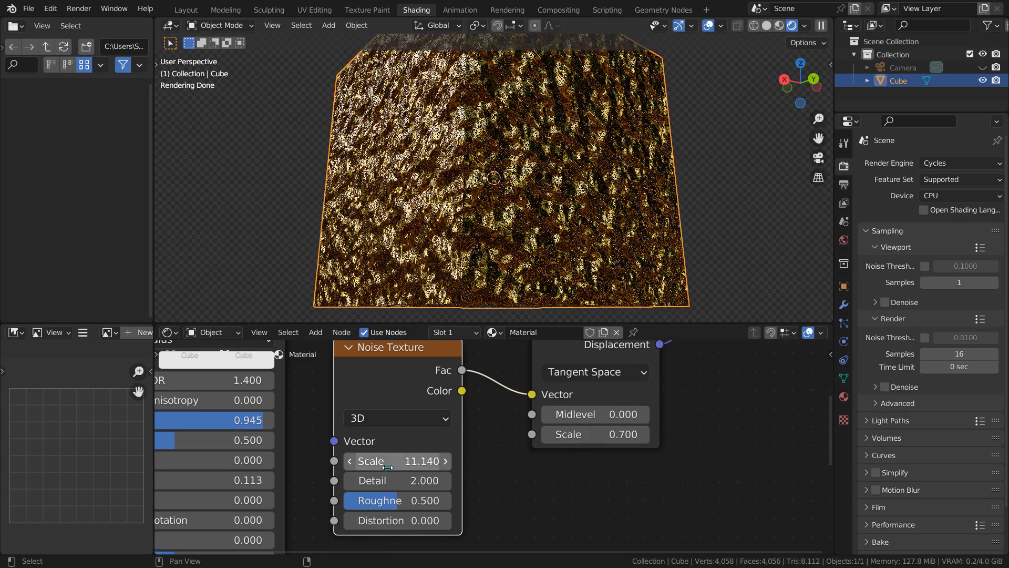
{"action": "left_click_drag", "start_coordinate": [387, 467], "coordinate": [350, 468]}
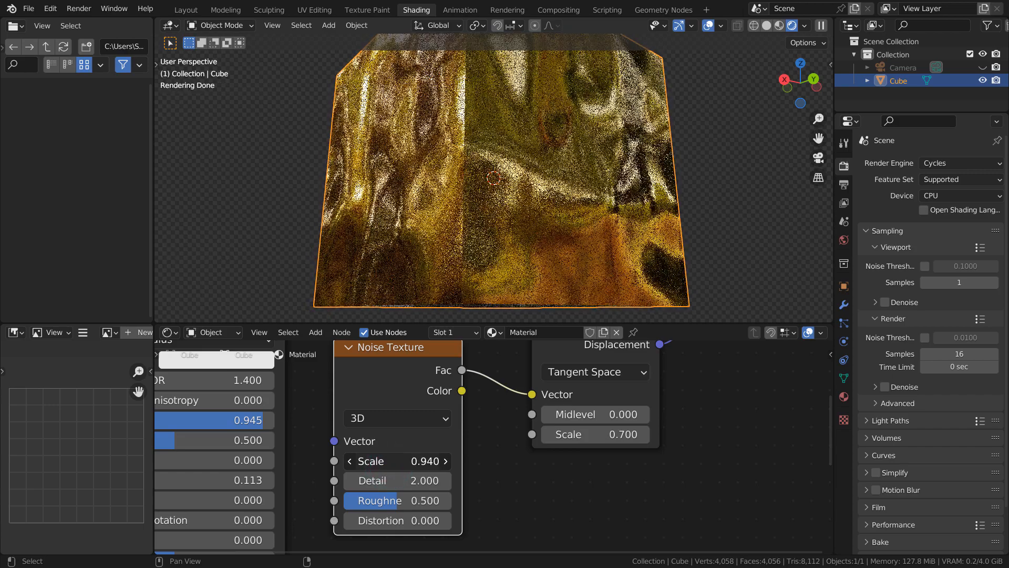
{"action": "middle_click_drag", "start_coordinate": [502, 244], "coordinate": [525, 221]}
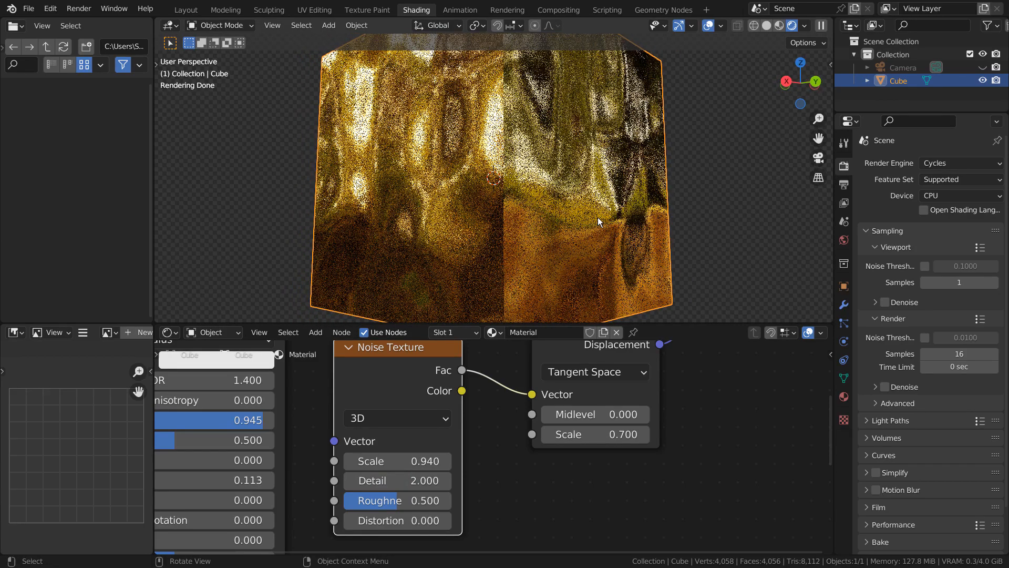